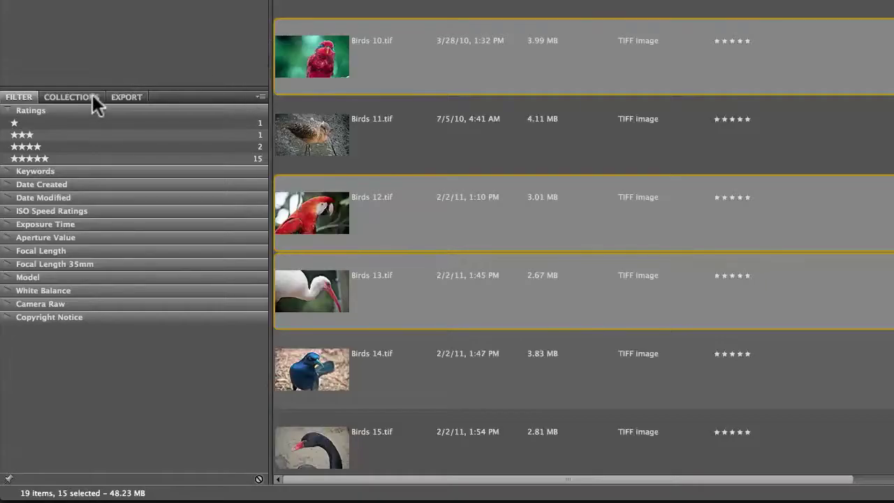
# Step: Show the Collections panel, which has no collections yet
pyautogui.click(91, 96)
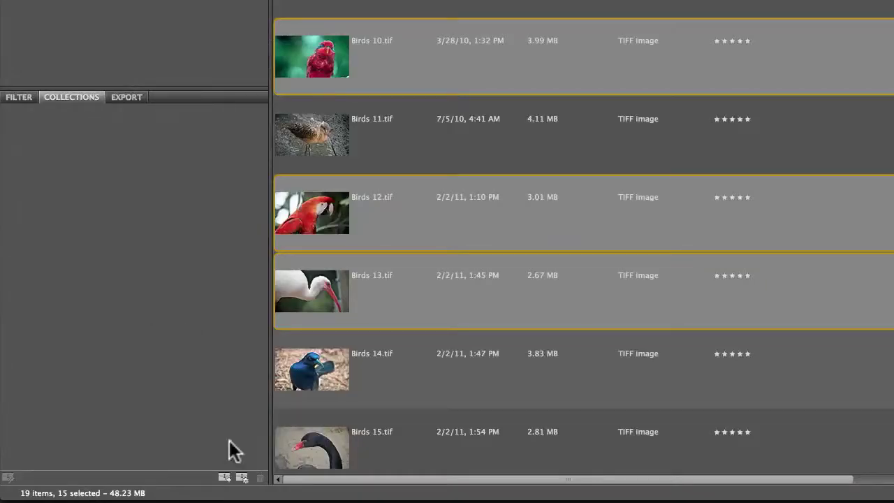
# Step: Create a collection named John's Pick containing the 15 selected bird images
pyautogui.click(225, 480)
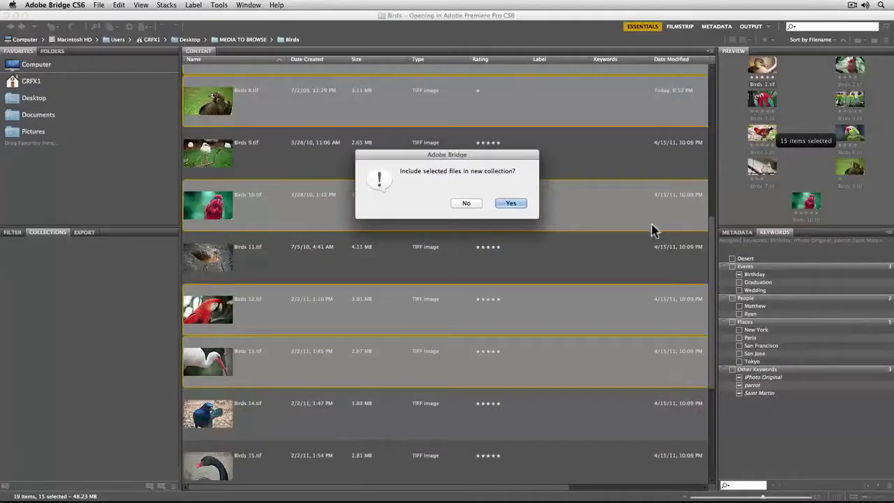
pyautogui.click(513, 204)
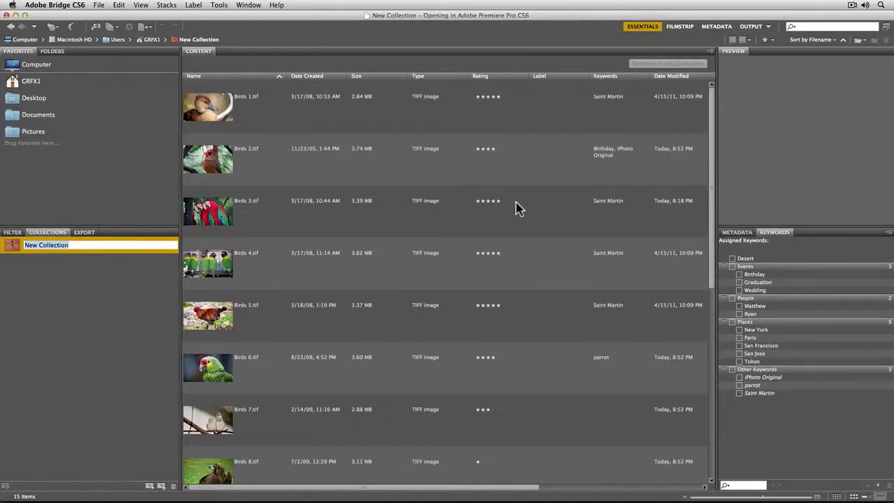
pyautogui.write("John's Pick")
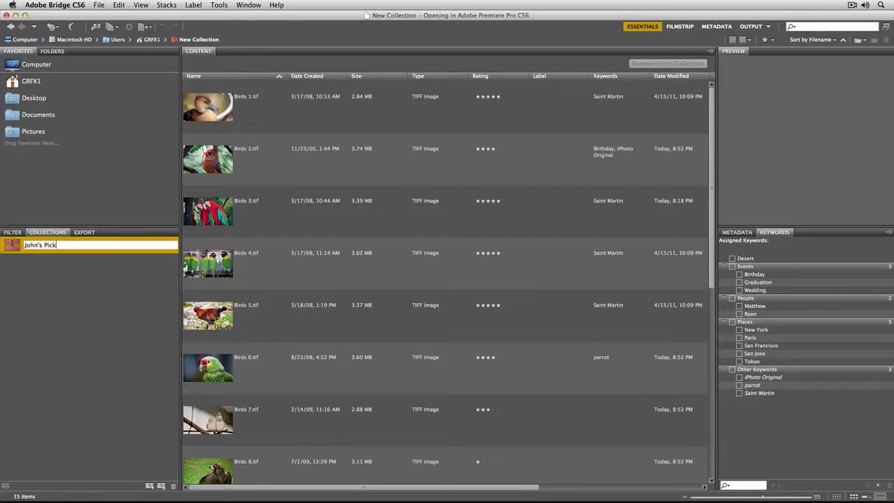
pyautogui.press('Return')
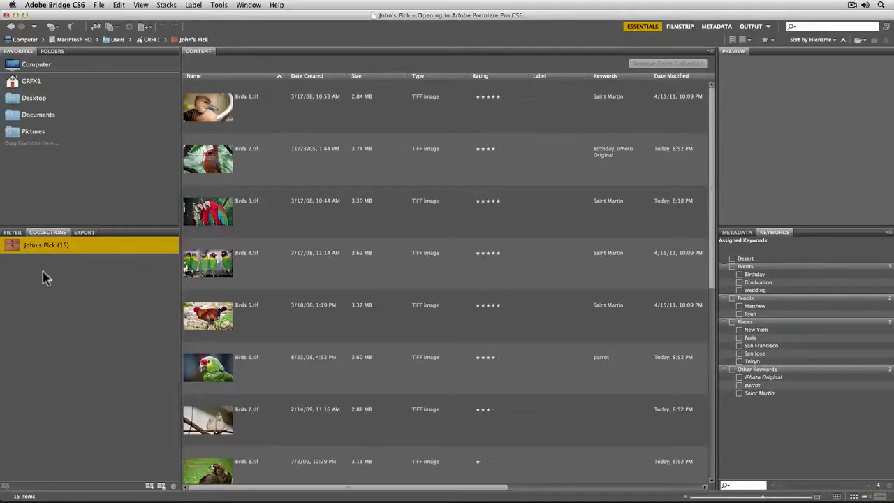
# Step: Filter John's Pick to four- and five-star ratings and select all 13 results
pyautogui.click(13, 232)
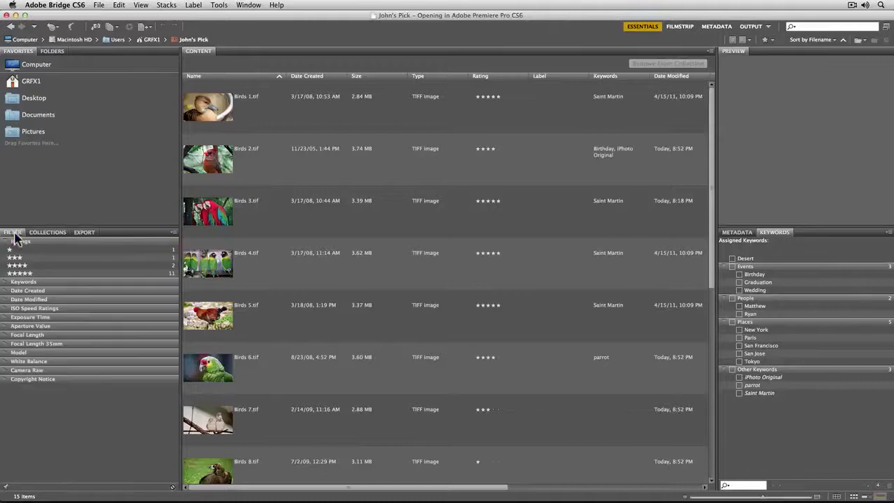
pyautogui.click(318, 224)
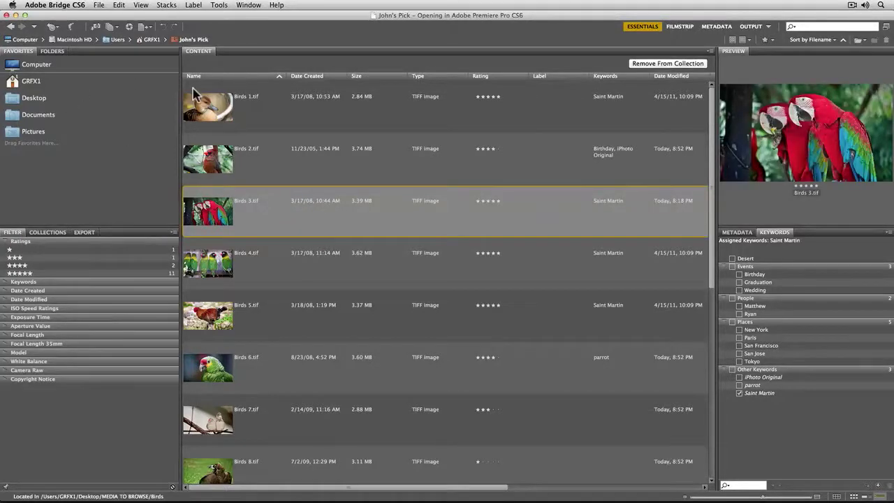
pyautogui.click(26, 274)
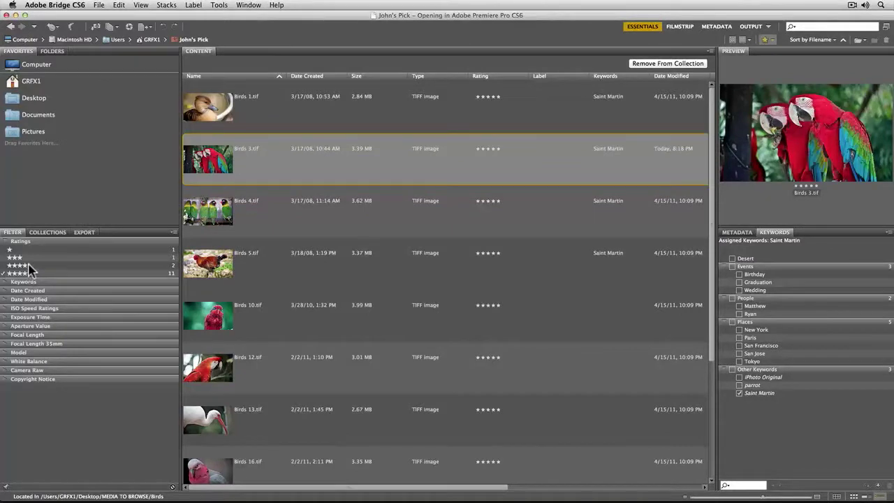
pyautogui.click(29, 266)
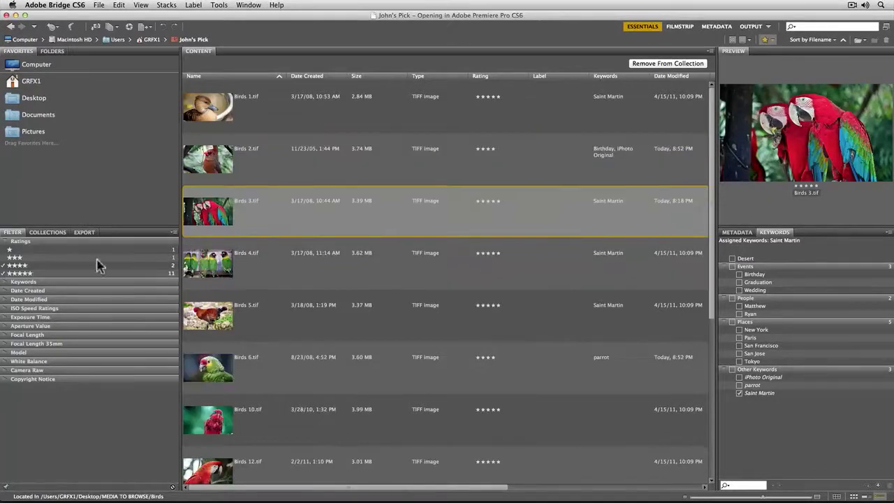
pyautogui.press('super+a')
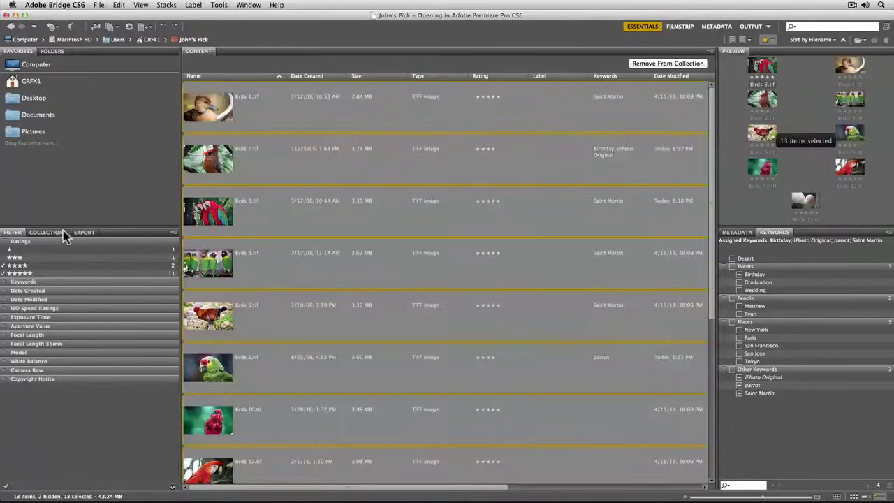
# Step: Save the 13 selected images as a new collection named Top Rated
pyautogui.click(61, 232)
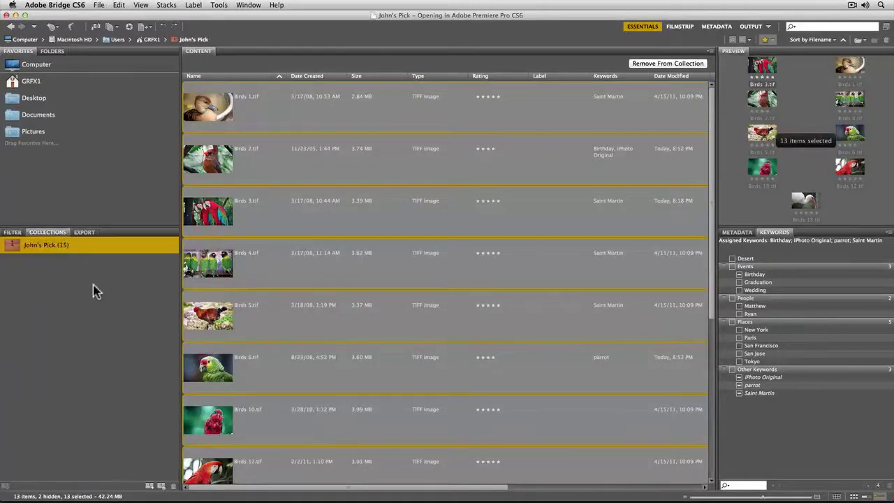
pyautogui.click(149, 487)
pyautogui.press('Return')
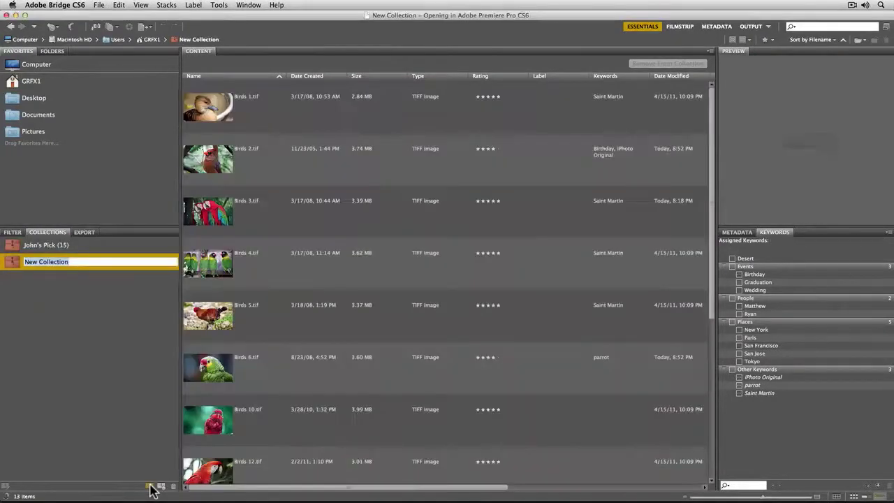
pyautogui.write('Top Rate')
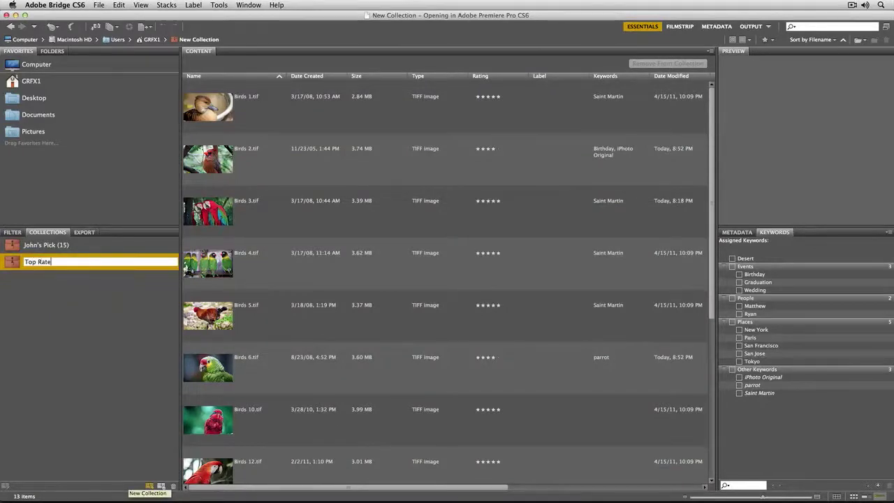
pyautogui.write('d')
pyautogui.press('Return')
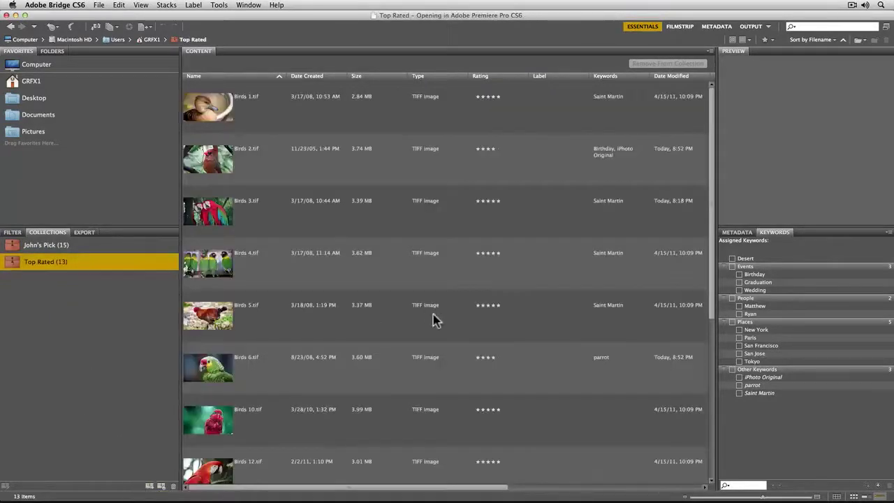
# Step: Switch to smaller thumbnails and display the 15 images in the John's Pick collection
pyautogui.click(837, 496)
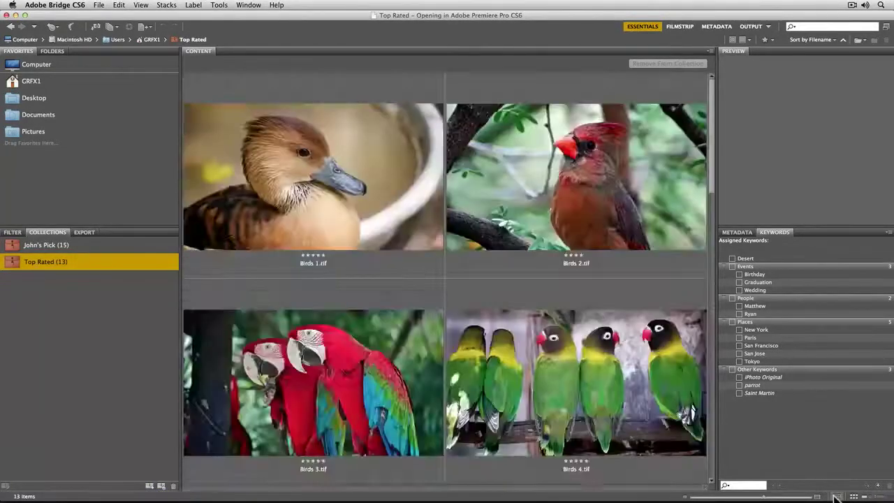
pyautogui.moveTo(764, 497); pyautogui.dragTo(709, 494)
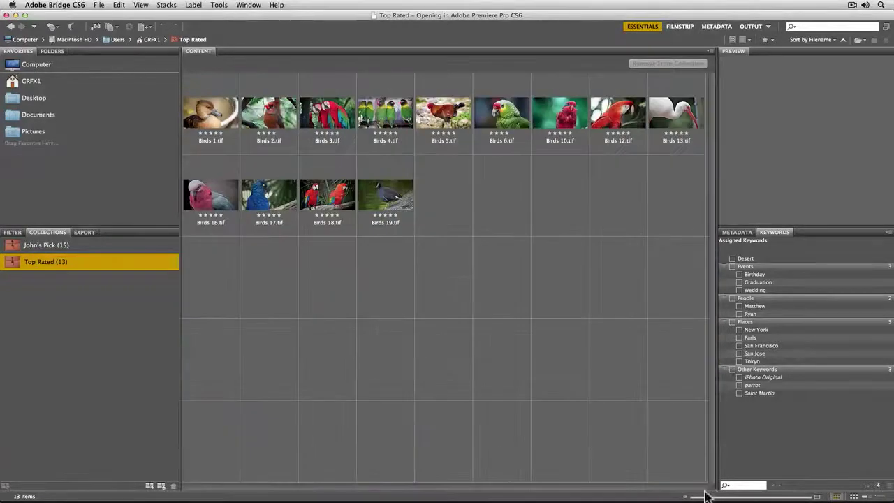
pyautogui.click(15, 248)
pyautogui.click(15, 262)
pyautogui.click(14, 247)
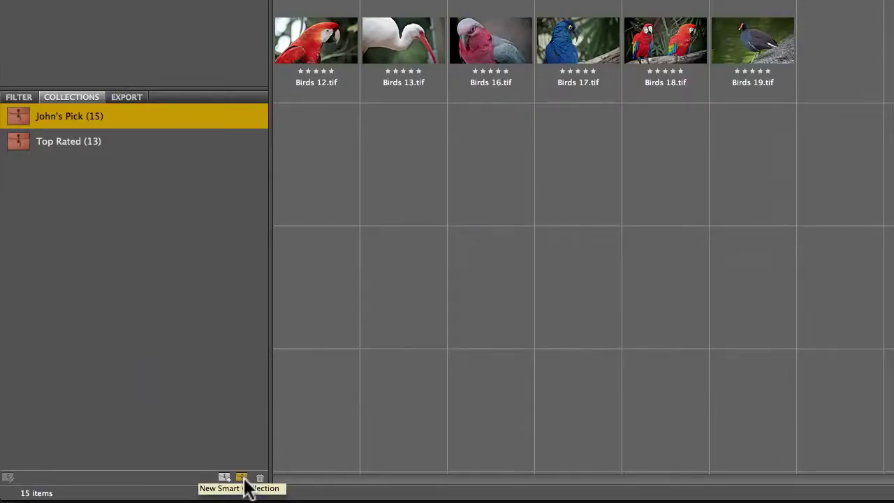
# Step: Start a new smart collection and browse its criteria fields from Date Created down to All Metadata
pyautogui.click(242, 478)
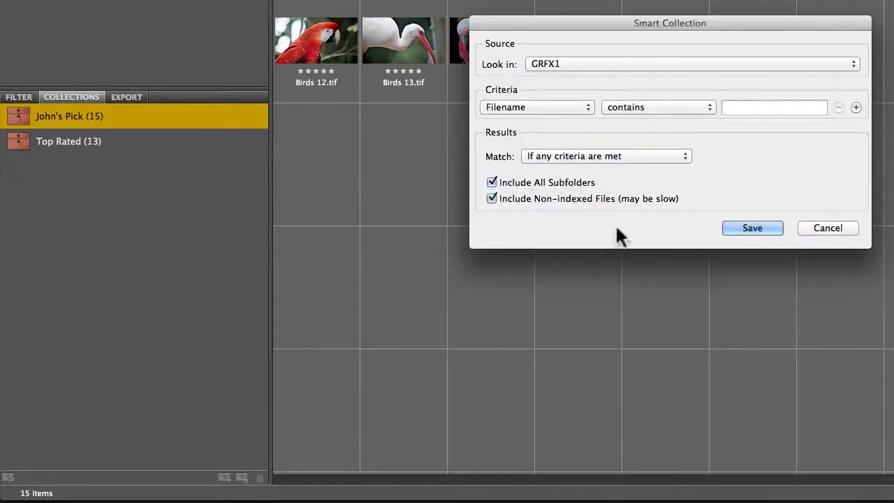
pyautogui.click(567, 112)
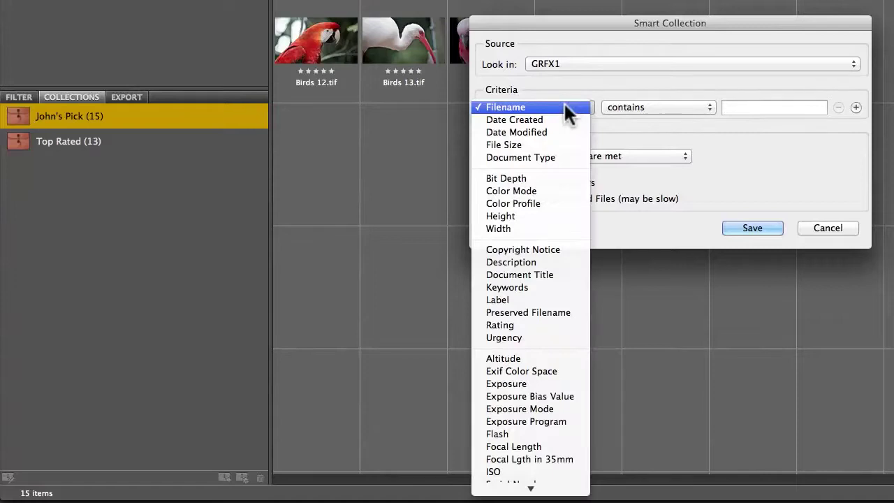
pyautogui.click(568, 120)
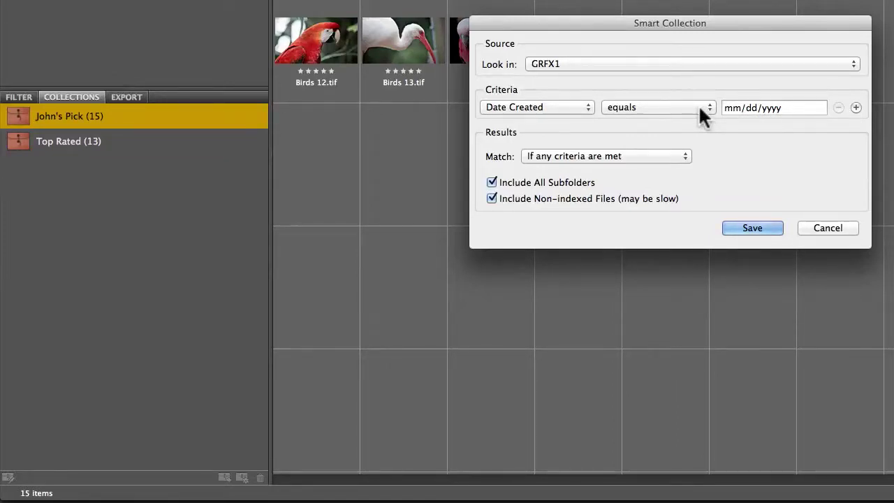
pyautogui.click(561, 106)
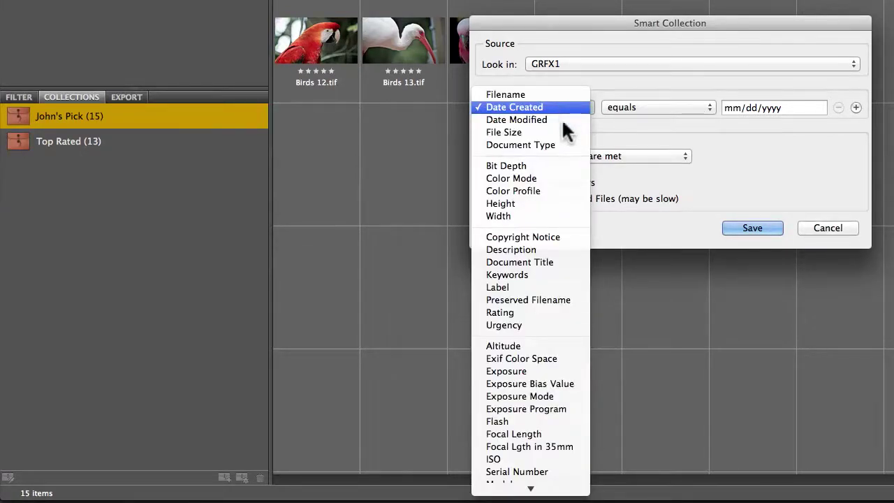
pyautogui.moveTo(532, 489)
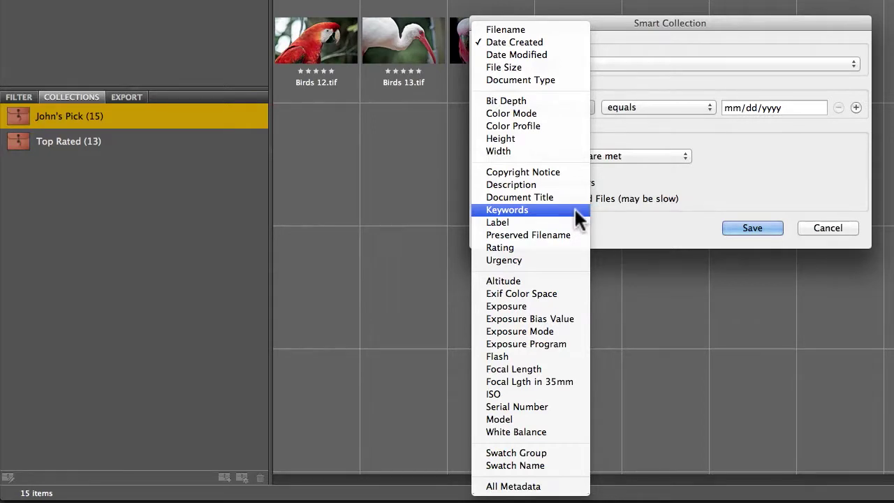
pyautogui.click(732, 183)
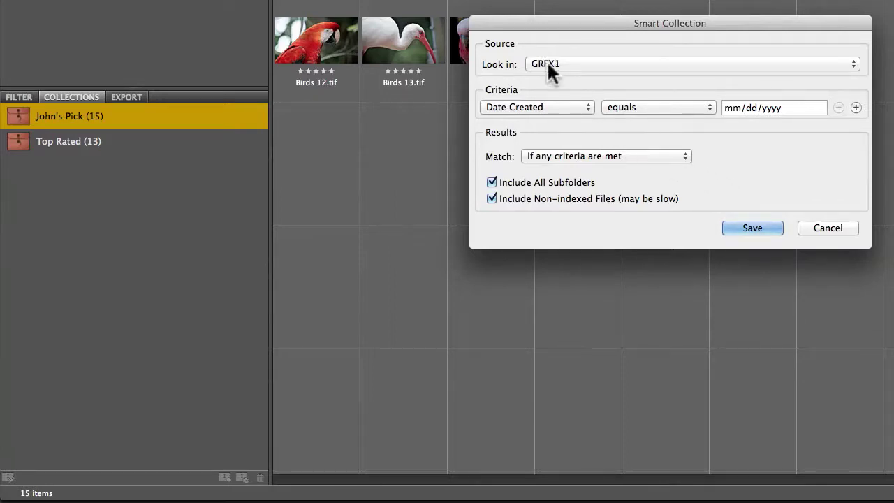
# Step: Leave the search location as GRFX1 and cancel the smart collection without saving
pyautogui.click(573, 61)
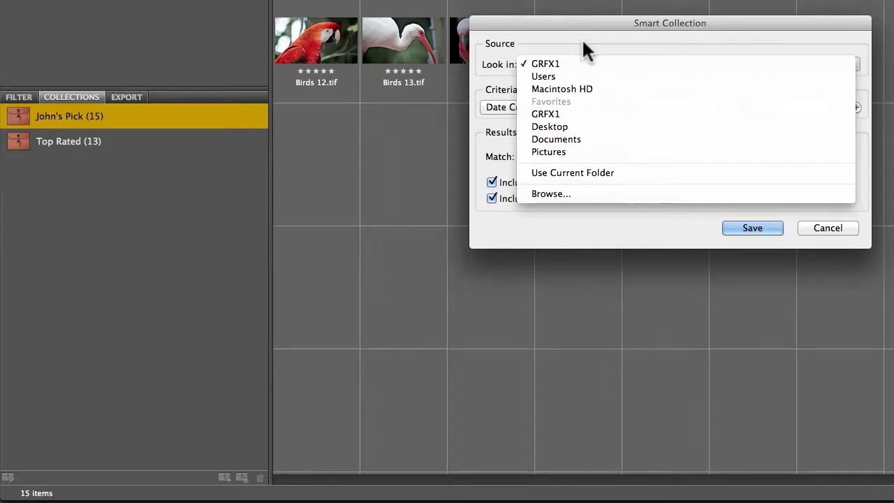
pyautogui.click(584, 42)
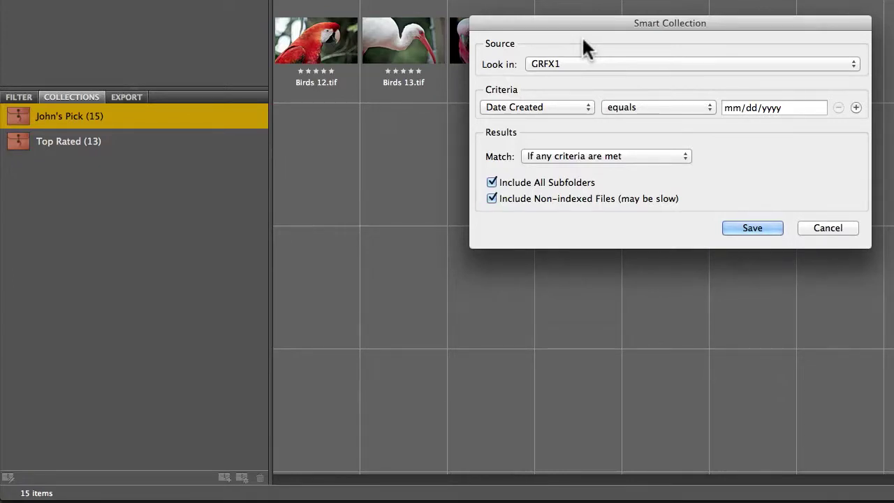
pyautogui.click(830, 228)
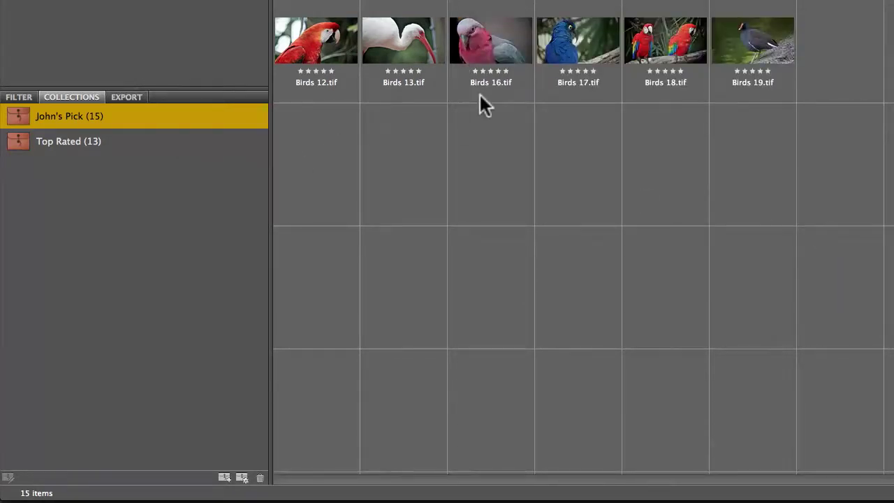
# Step: Select all 15 John's Pick birds and narrow them to 11 in Review Mode
pyautogui.hotkey('ctrl', 'a')
pyautogui.click(218, 5)
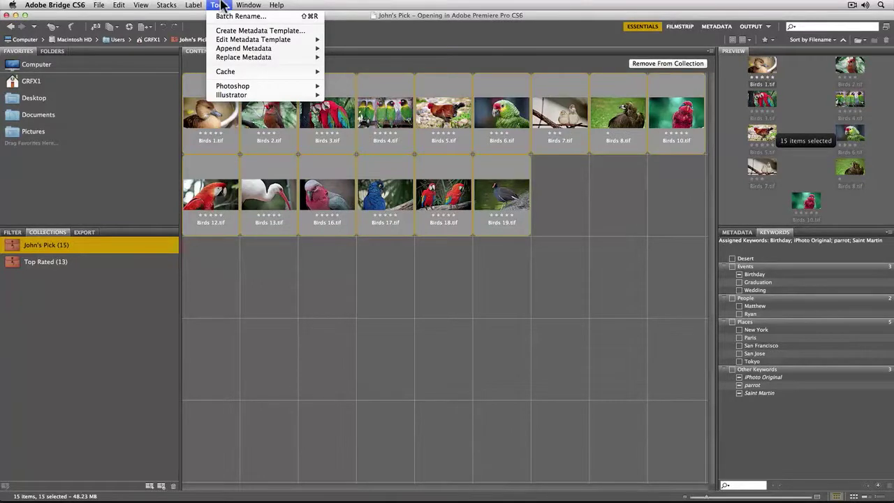
pyautogui.click(221, 5)
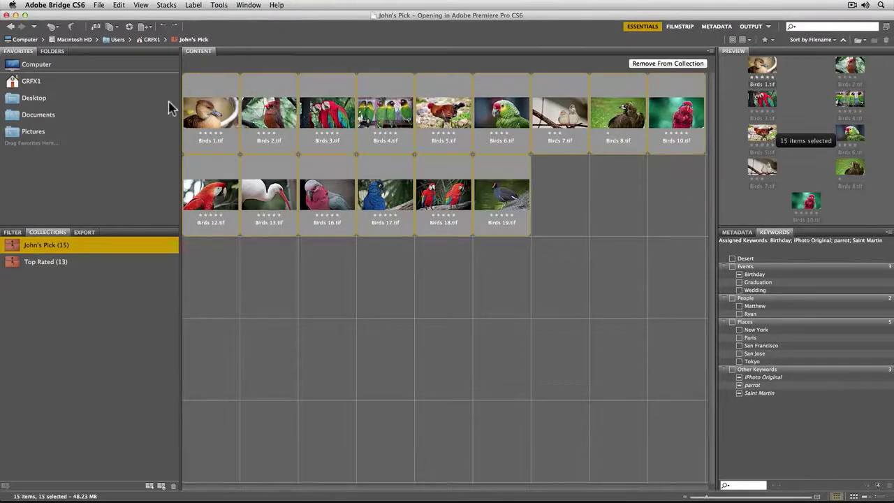
pyautogui.press('super+b')
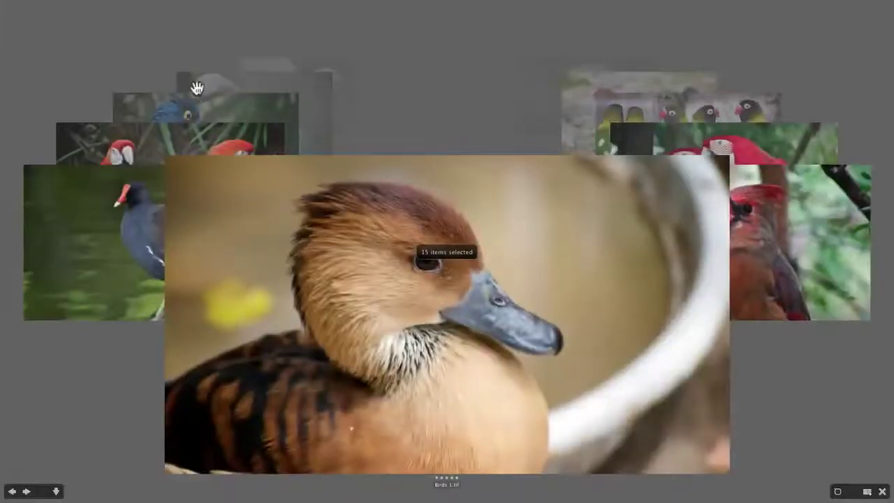
pyautogui.press('Right')
pyautogui.press('Right')
pyautogui.press('Right')
pyautogui.press('Right')
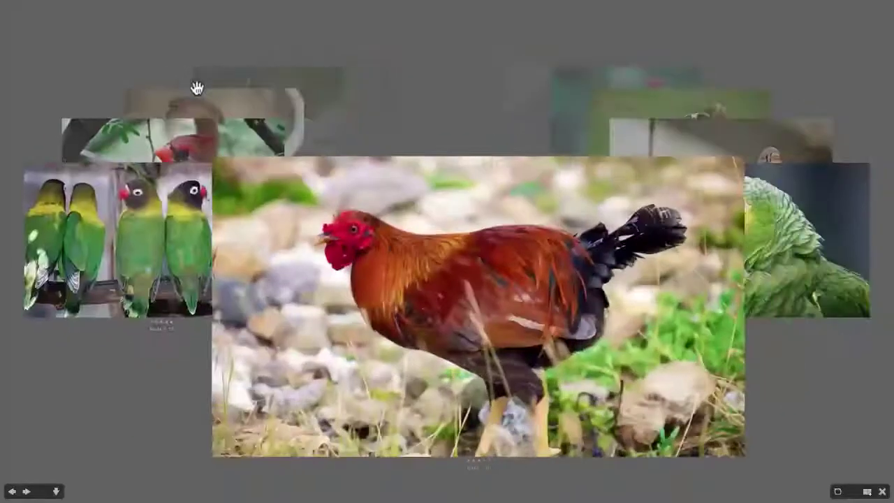
pyautogui.press('Right')
pyautogui.press('Right')
pyautogui.press('Right')
pyautogui.press('Right')
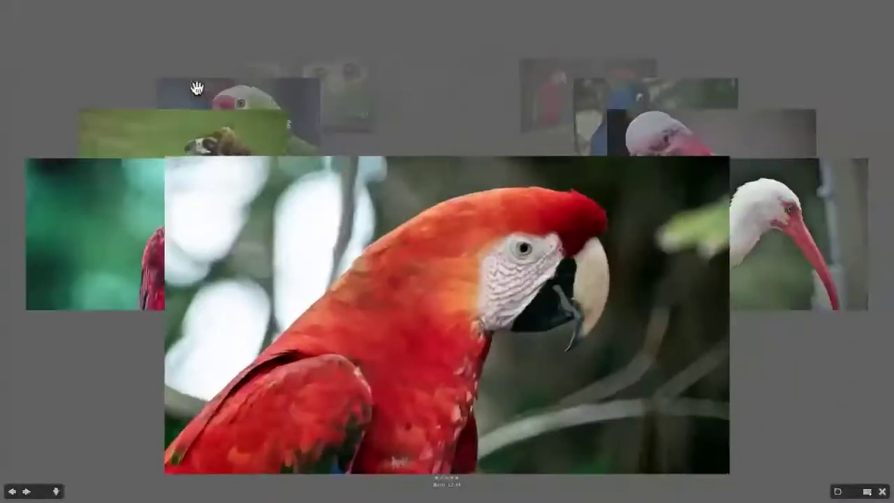
pyautogui.press('Escape')
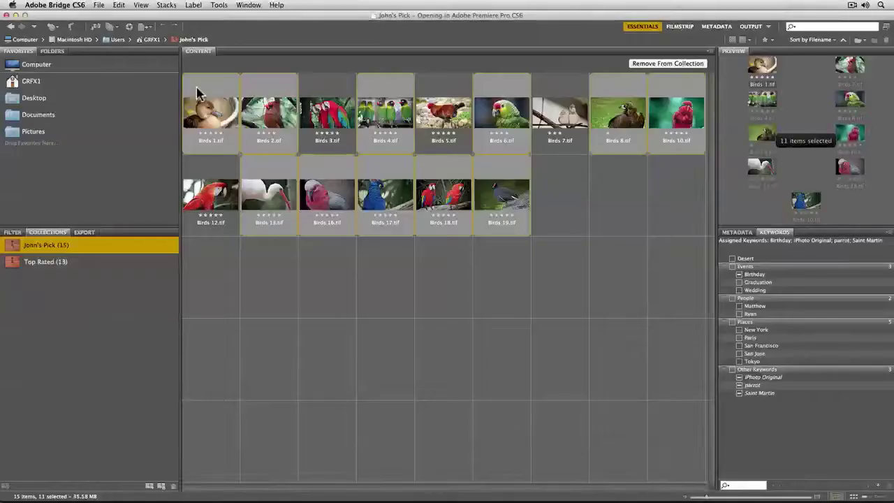
# Step: Save the 11 selected birds as collection Jeff's Pick and view them in Review Mode
pyautogui.click(148, 487)
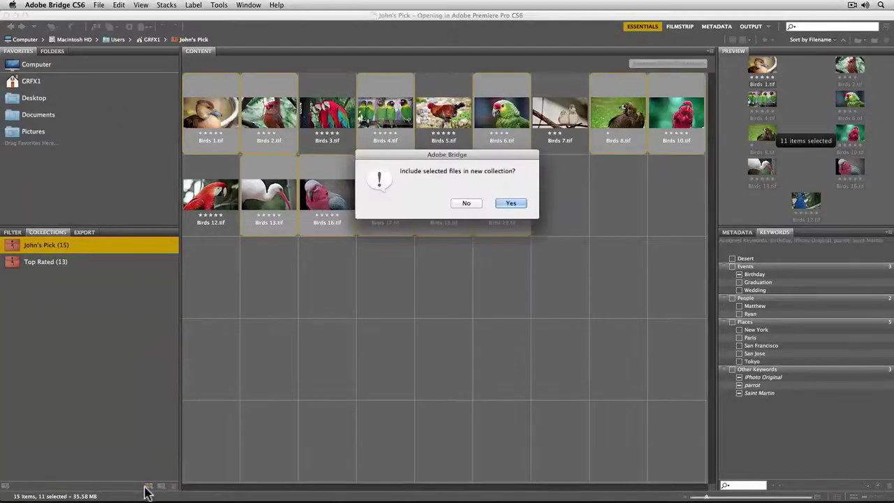
pyautogui.click(509, 204)
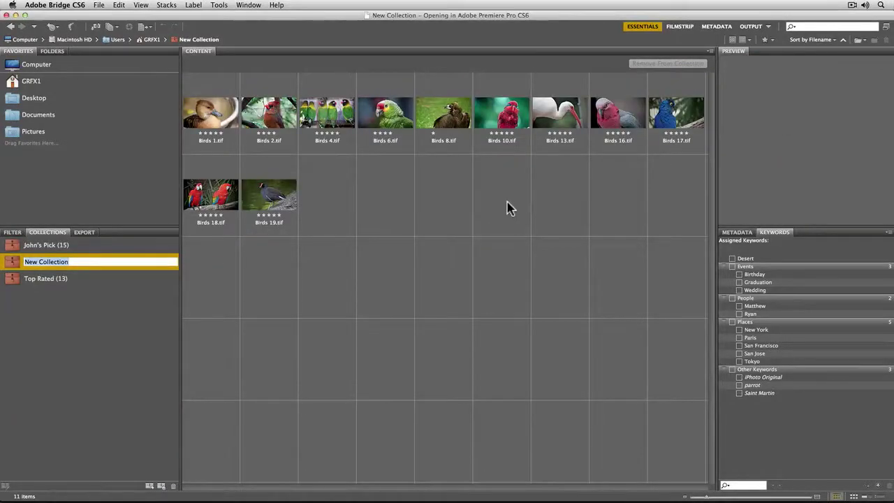
pyautogui.write('Jef')
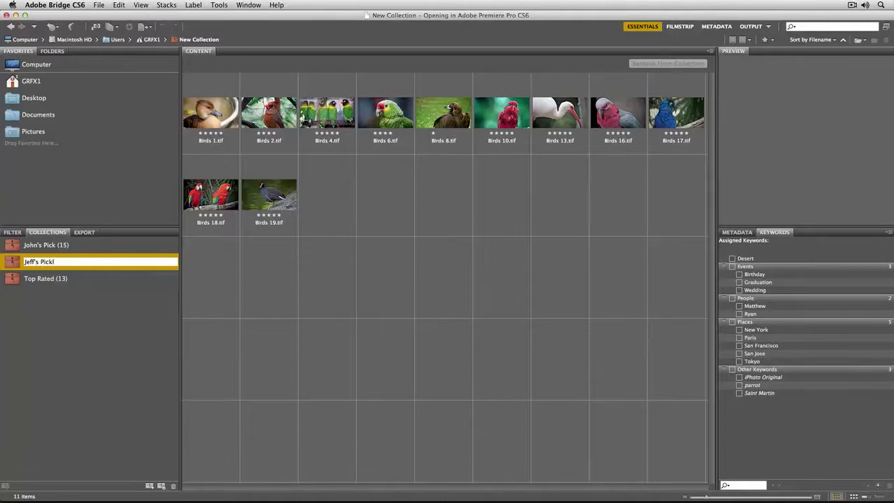
pyautogui.write("f's Pick")
pyautogui.press('Return')
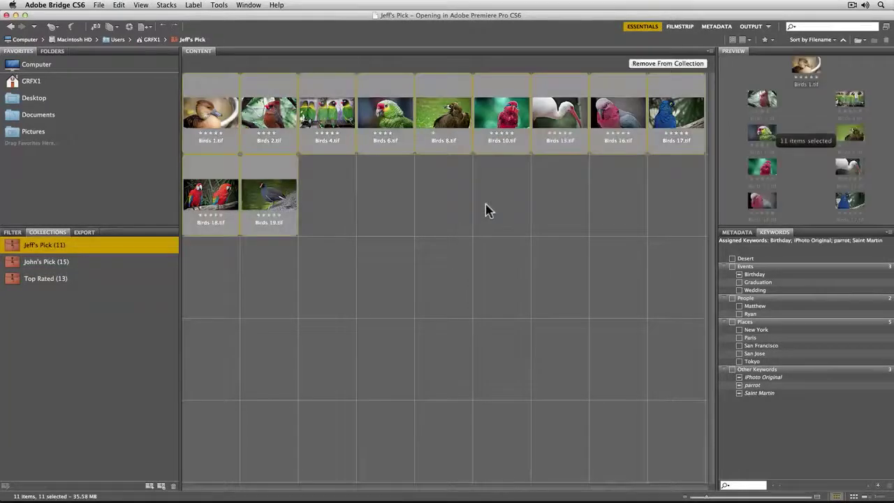
pyautogui.press('super+b')
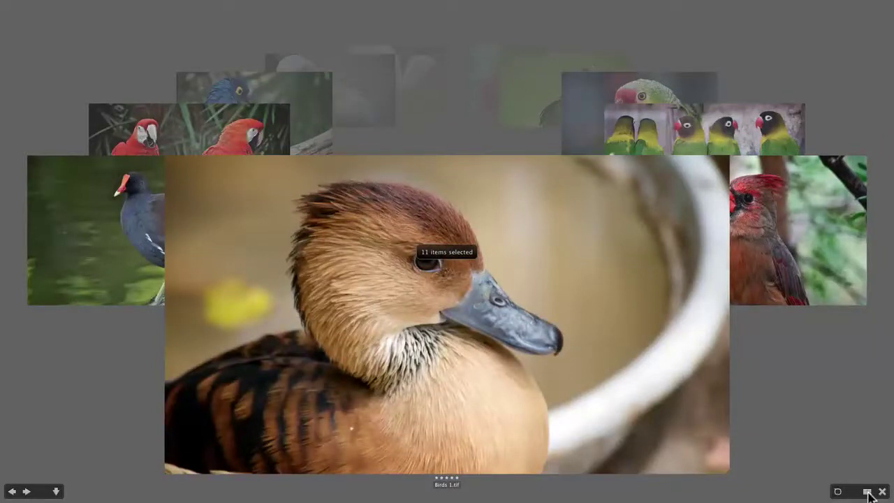
# Step: Create 'Collection from Review Mode' holding the 11 reviewed birds from within Review Mode
pyautogui.click(867, 492)
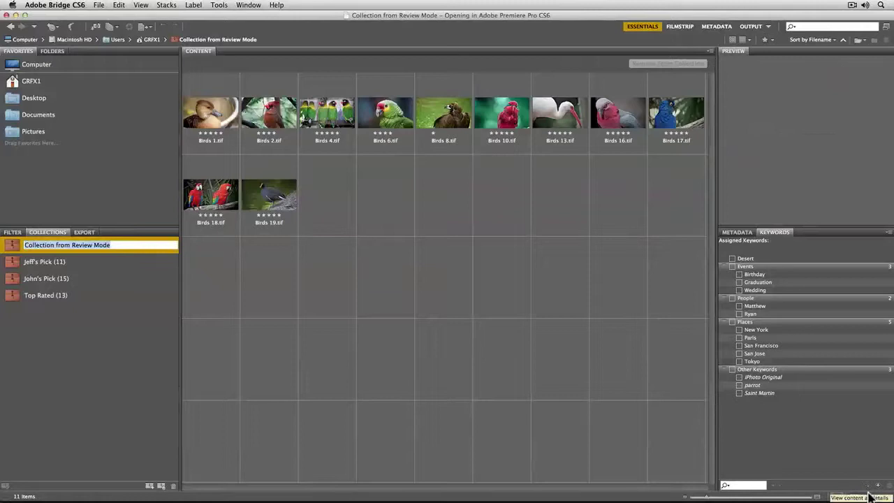